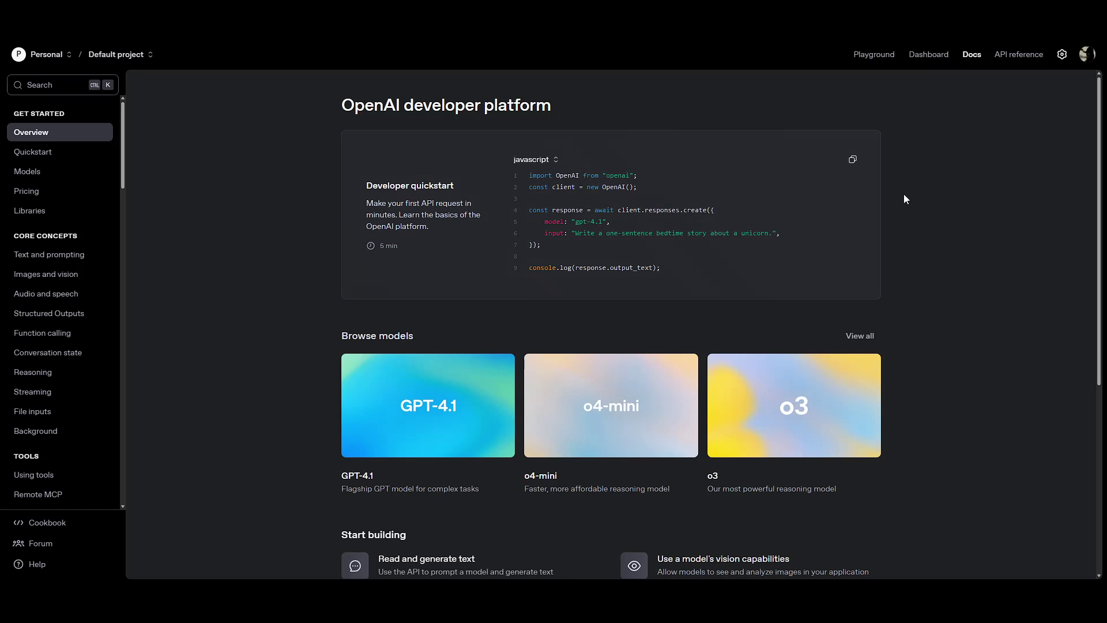
# Go to the OpenAI Platform dashboard and open the API keys page showing My Test Key
pyautogui.click(932, 60)
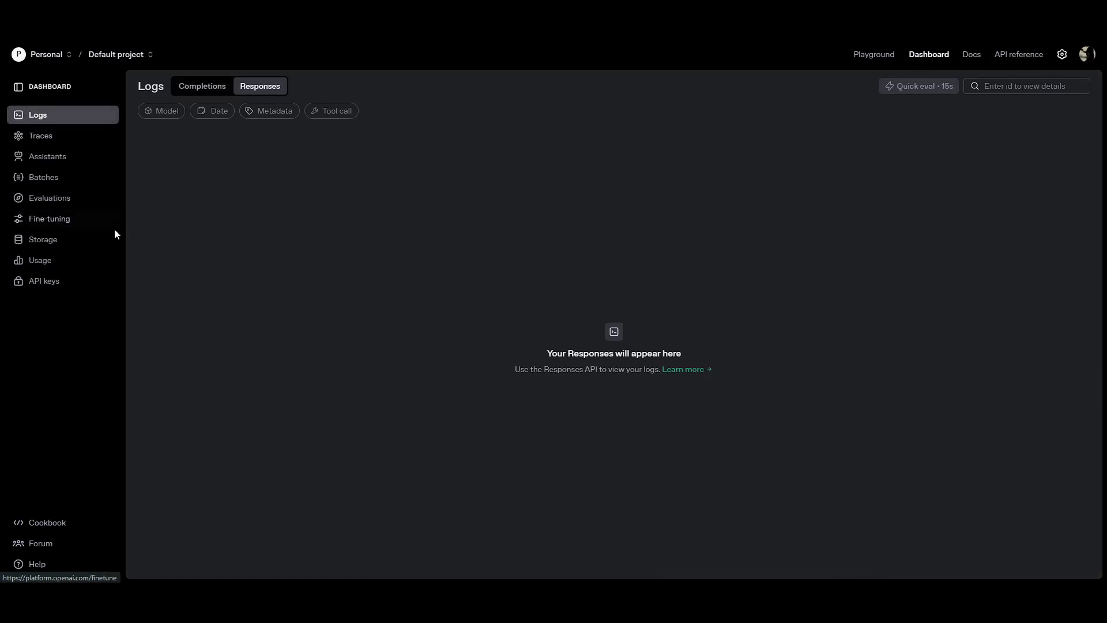
pyautogui.click(53, 281)
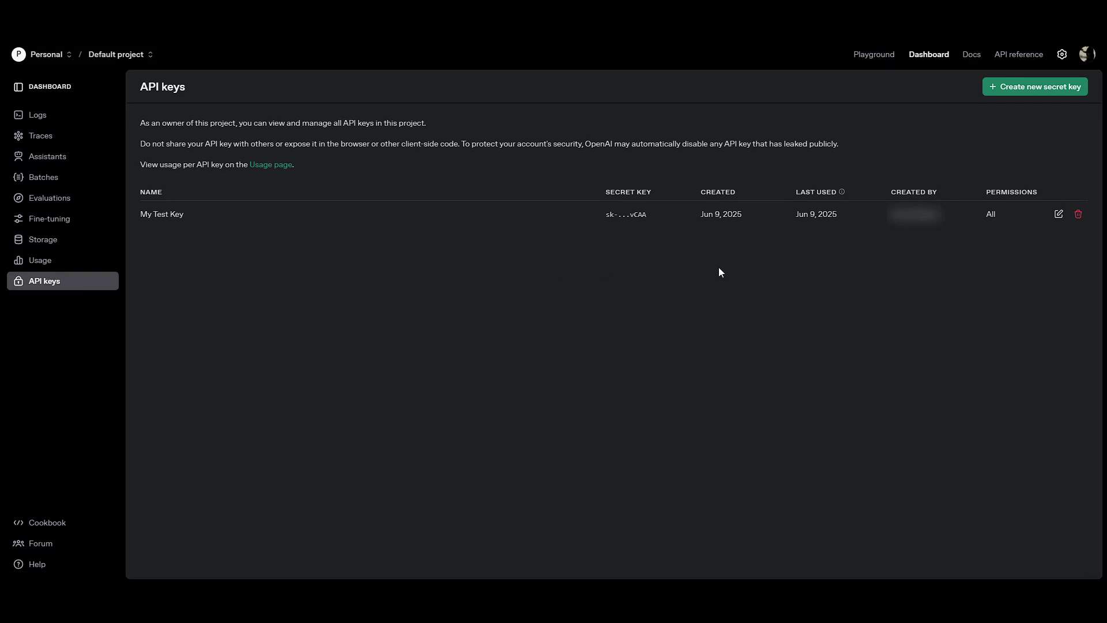
pyautogui.click(1029, 89)
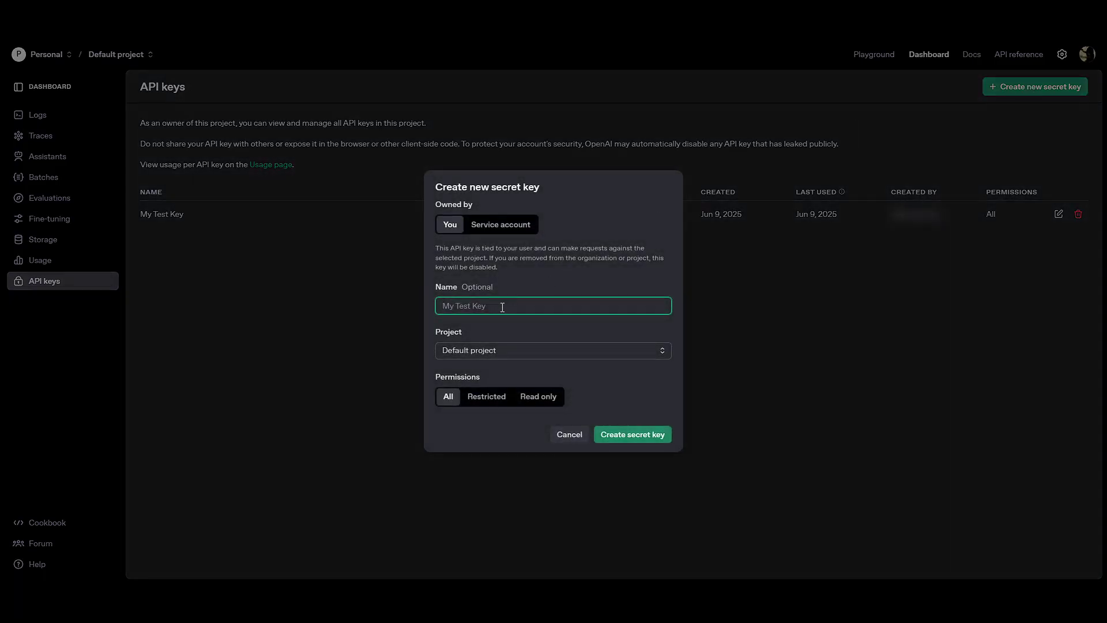
pyautogui.click(570, 434)
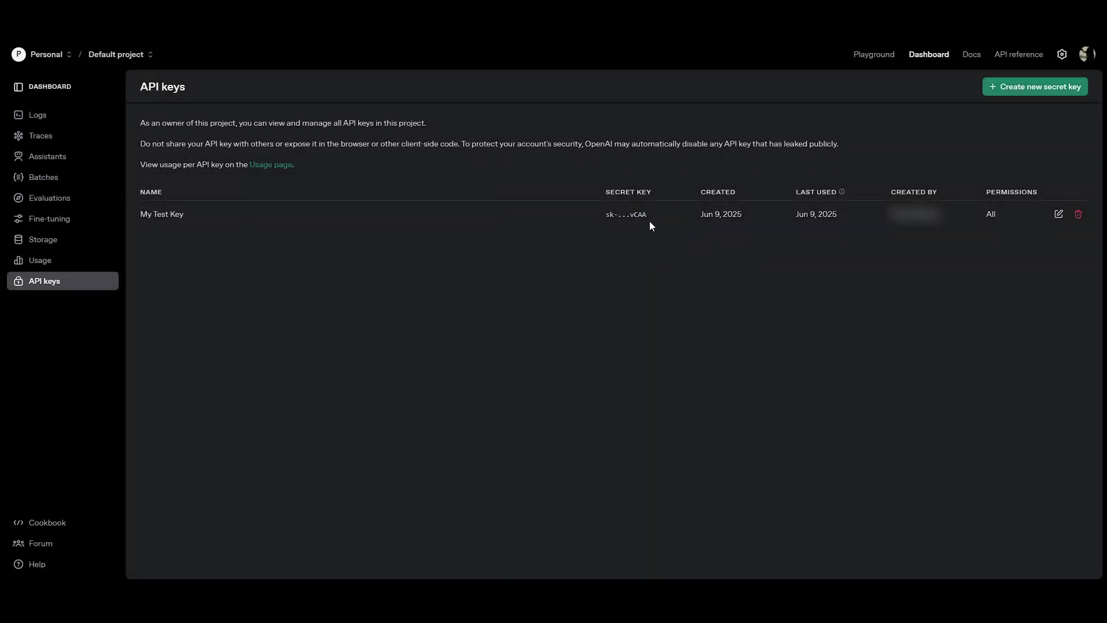
pyautogui.moveTo(648, 216); pyautogui.dragTo(607, 216)
pyautogui.click(615, 260)
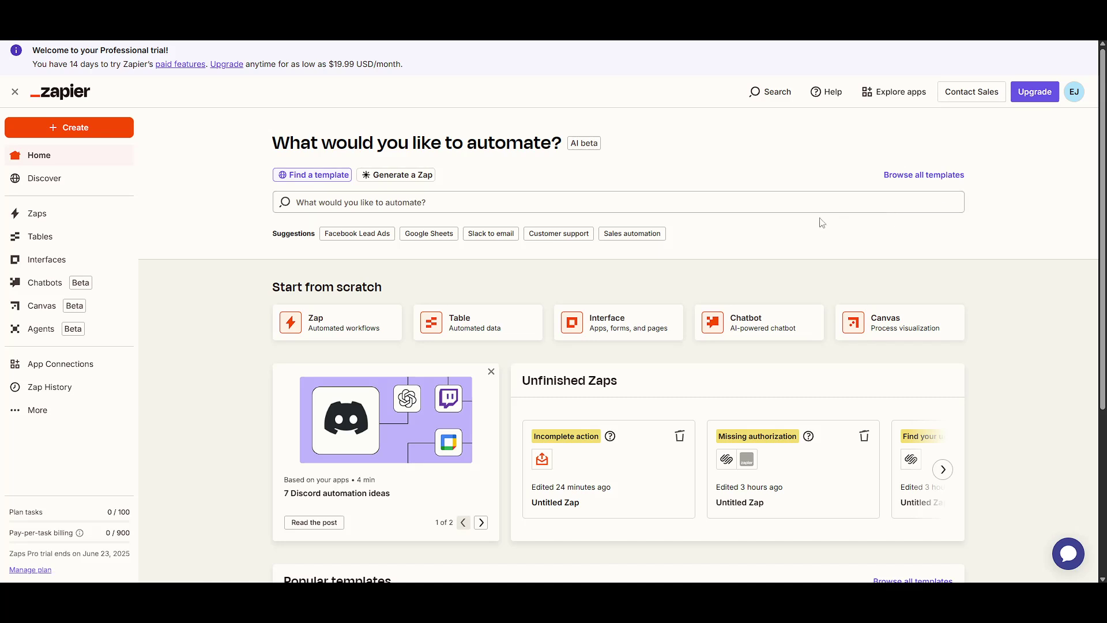
# Open Zapier's App Connections page listing ChatGPT, Email Parser, Google Drive and YouTube
pyautogui.click(91, 366)
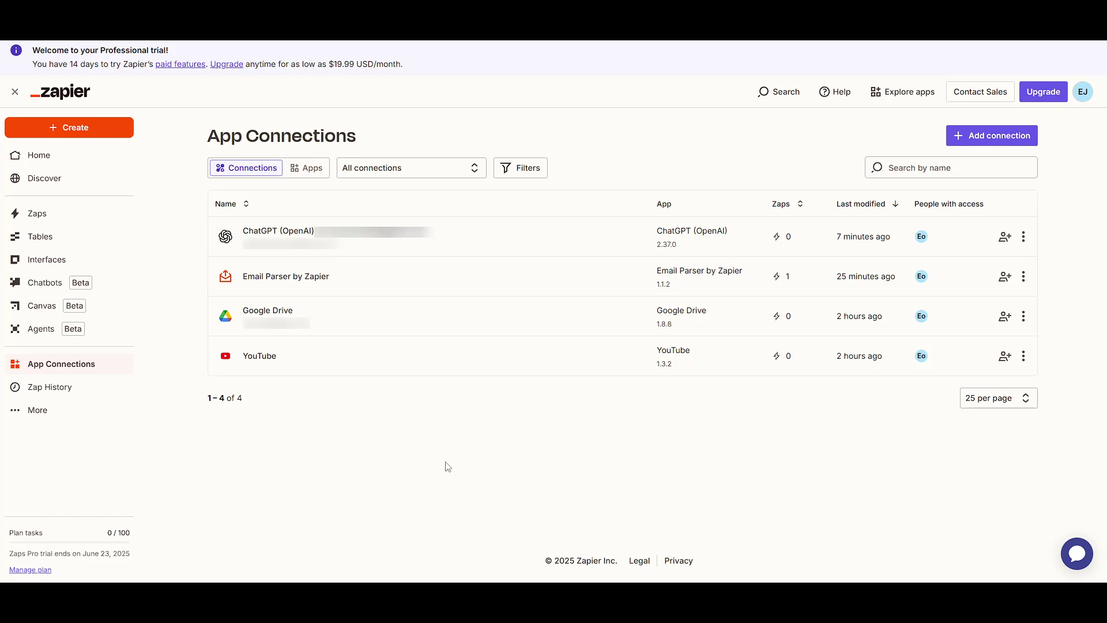
# Add a new connection for ChatGPT (OpenAI), found by searching 'chatgpt', to open its authorization window
pyautogui.click(996, 138)
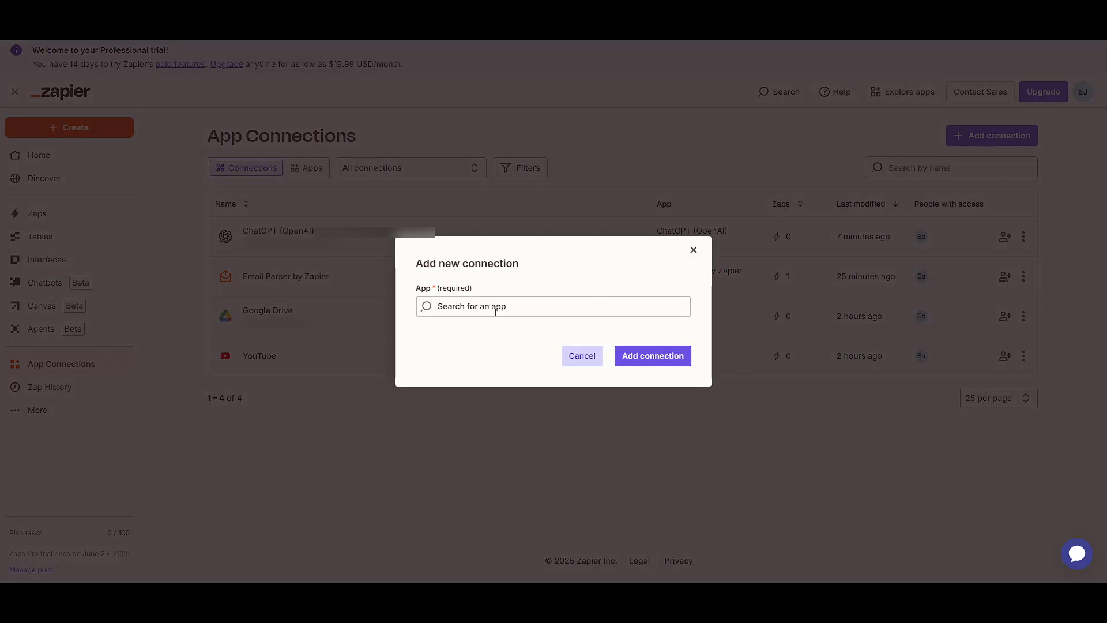
pyautogui.click(493, 311)
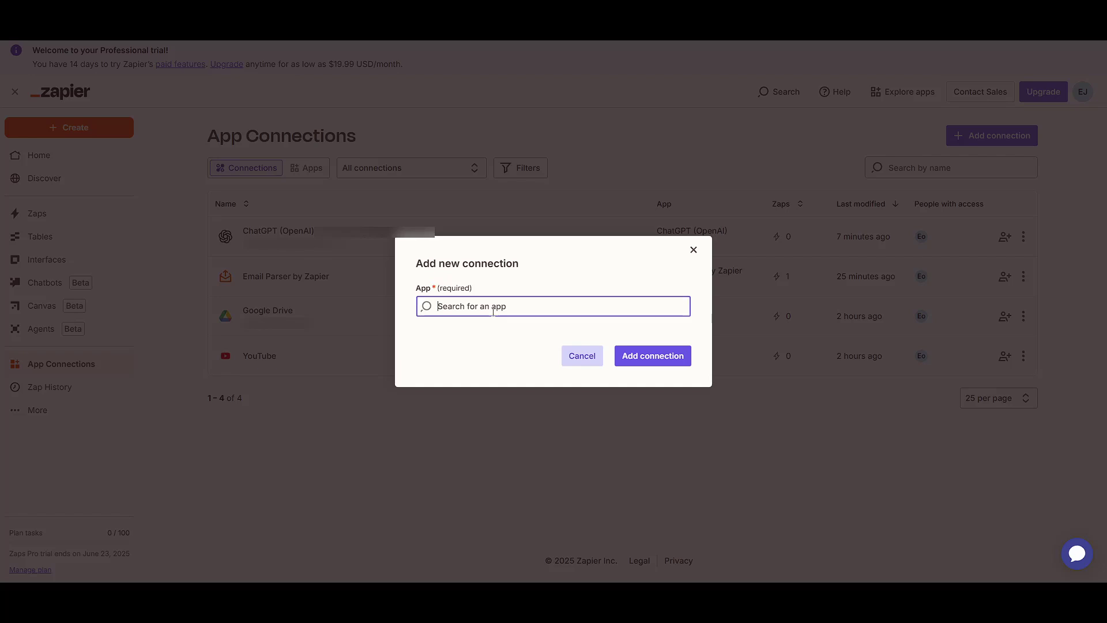
pyautogui.write('cha')
pyautogui.write('tgpt')
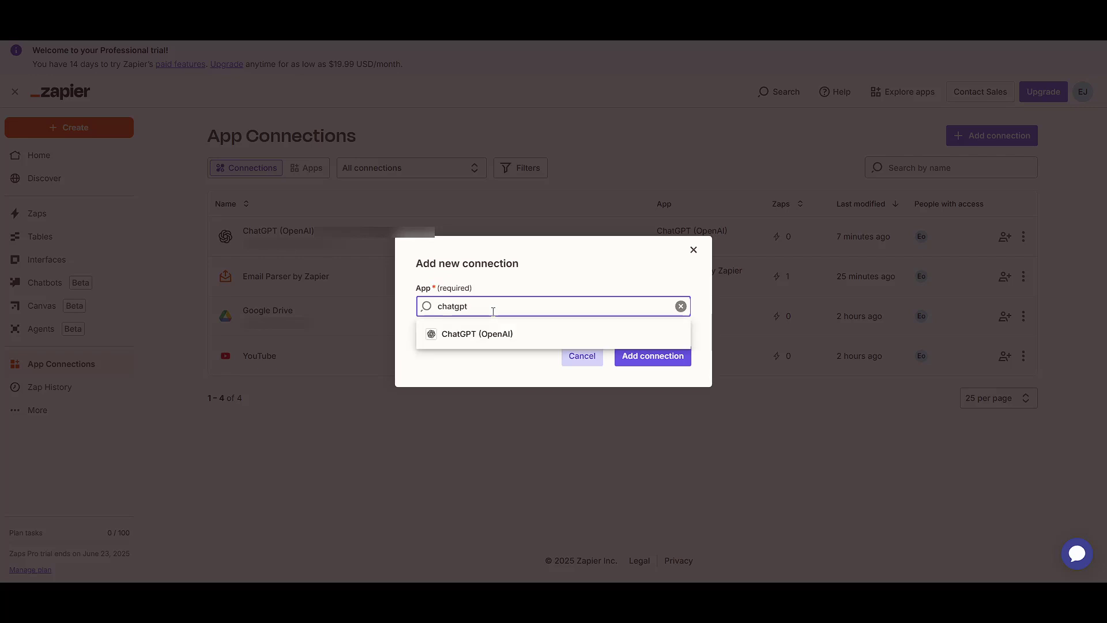
pyautogui.click(464, 340)
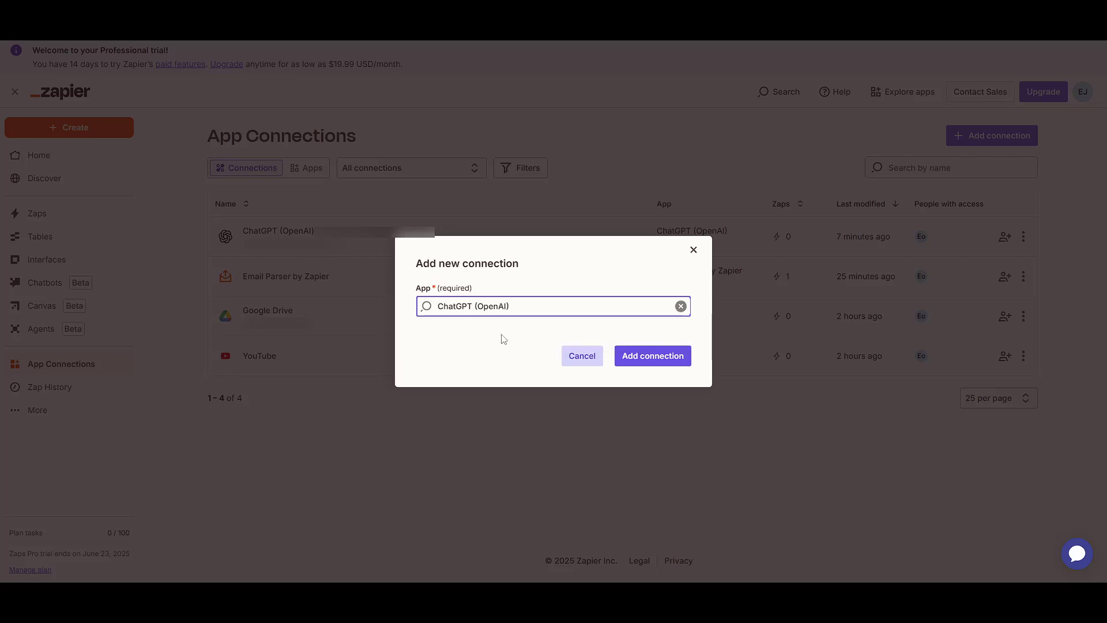
pyautogui.click(632, 354)
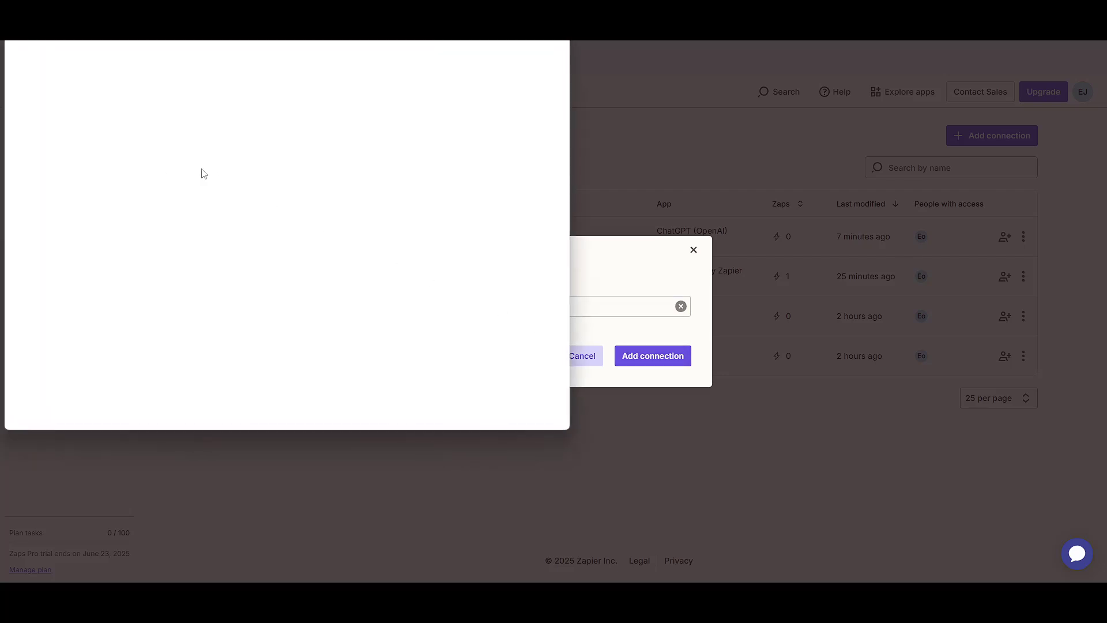
# Enter placeholder text 'api key' in the API Key field, then cancel the authorization
pyautogui.click(222, 235)
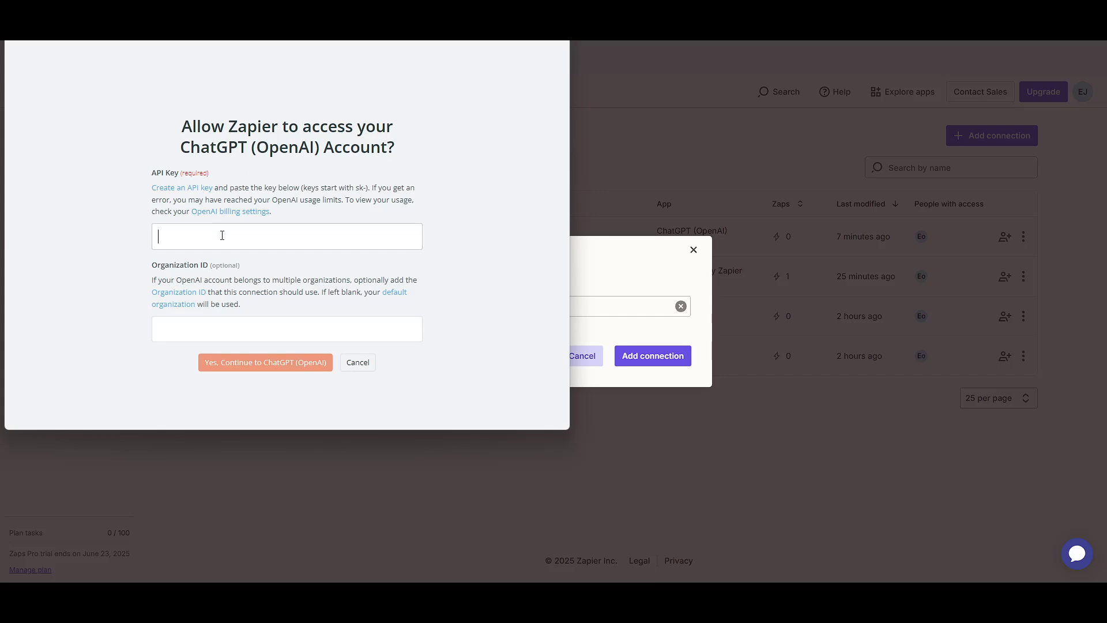
pyautogui.write('api')
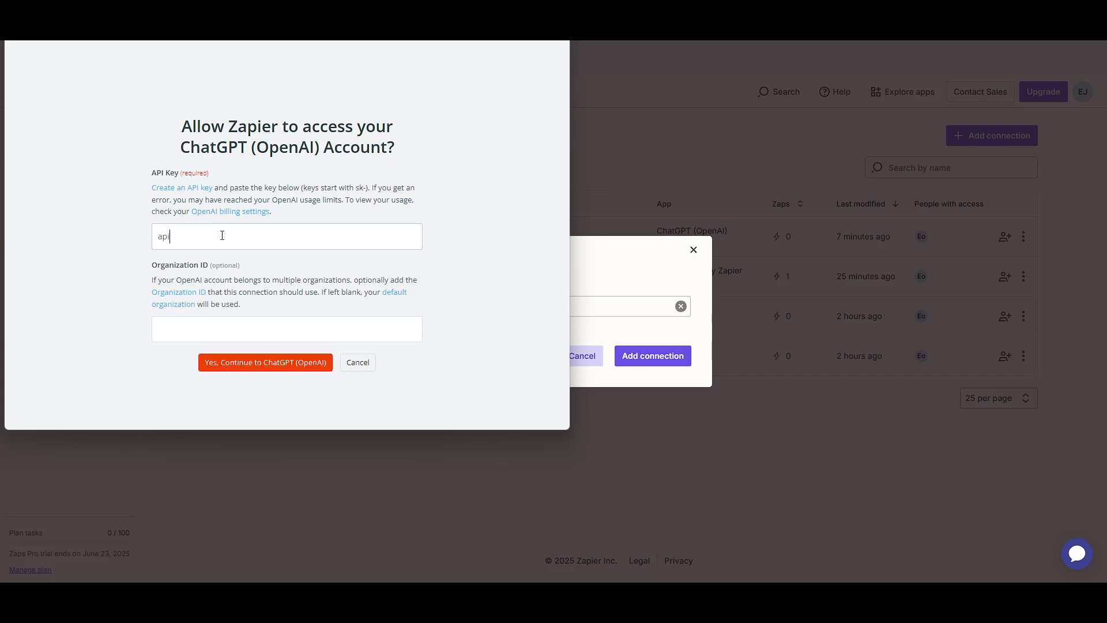
pyautogui.write('key')
pyautogui.press('BackSpace')
pyautogui.press('BackSpace')
pyautogui.press('BackSpace')
pyautogui.write('k')
pyautogui.write('eu')
pyautogui.press('BackSpace')
pyautogui.write('y')
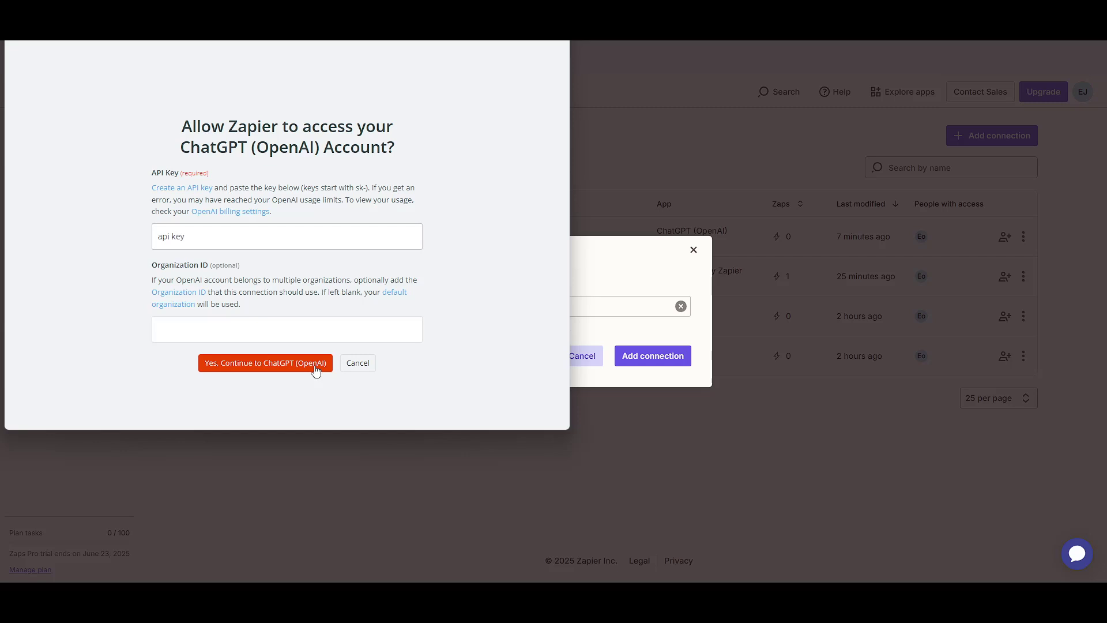
pyautogui.click(356, 363)
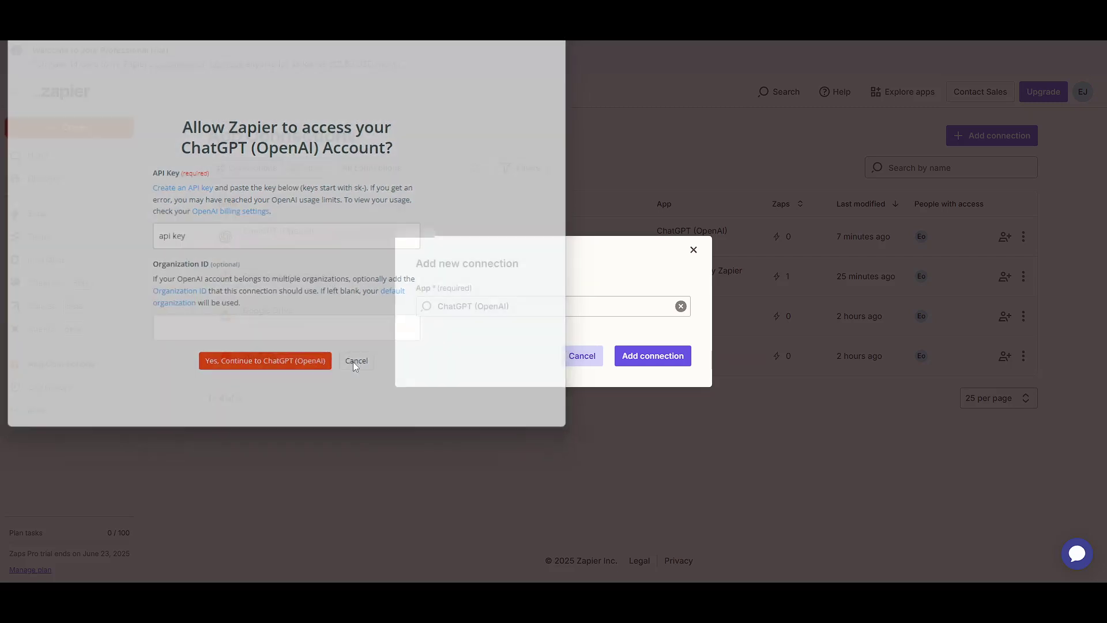